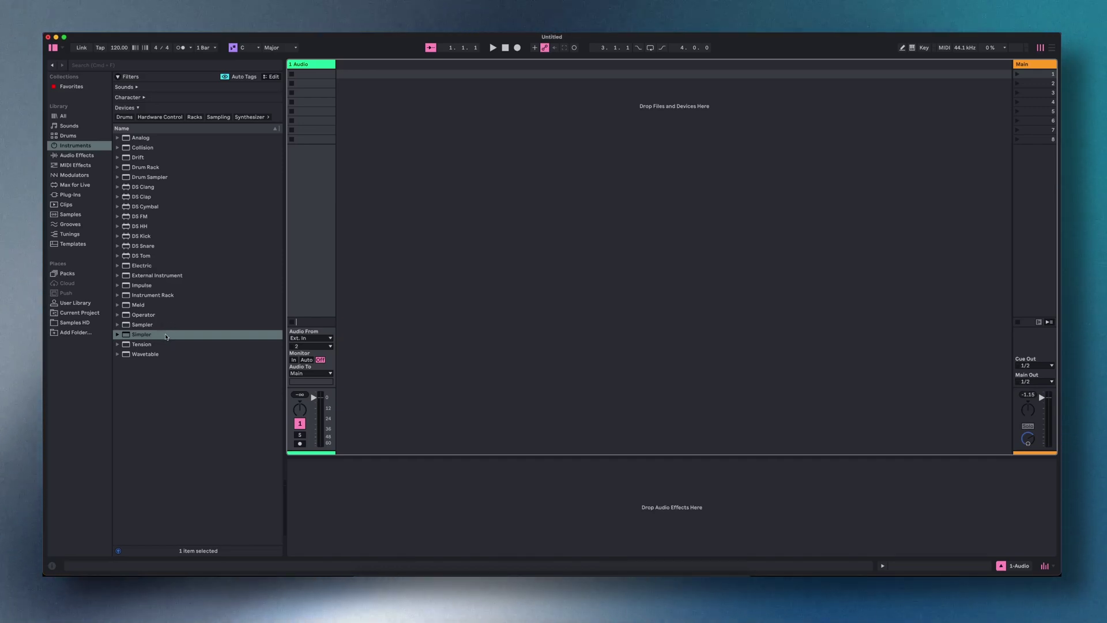
Step: Create a MIDI track with Simpler and load Triton-B3.wav from Samples HD into it
double_click(166, 336)
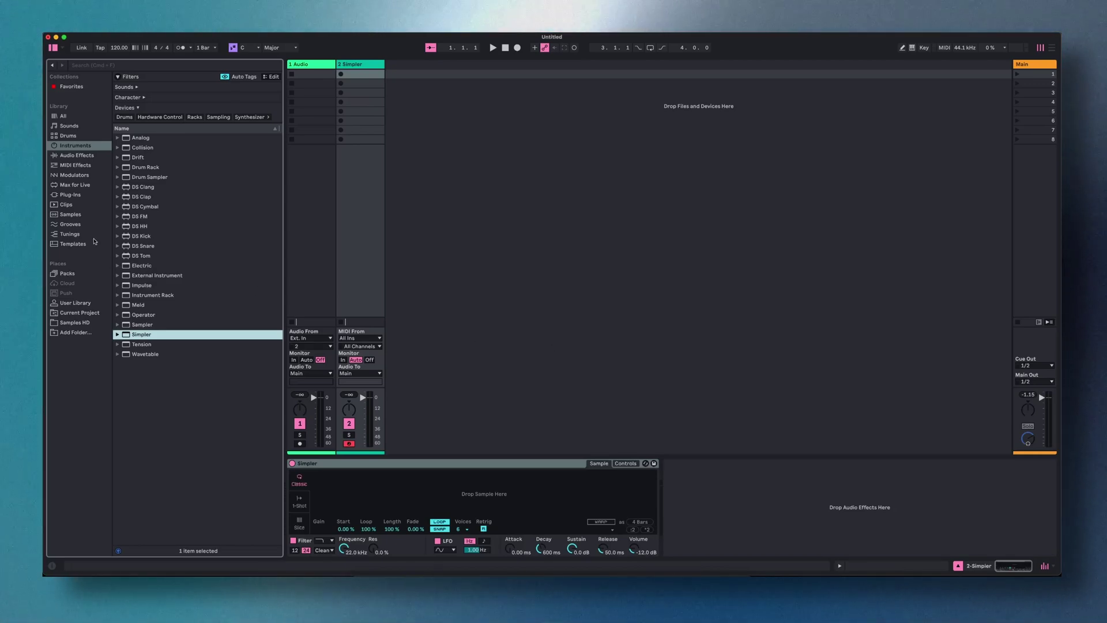
left_click(88, 323)
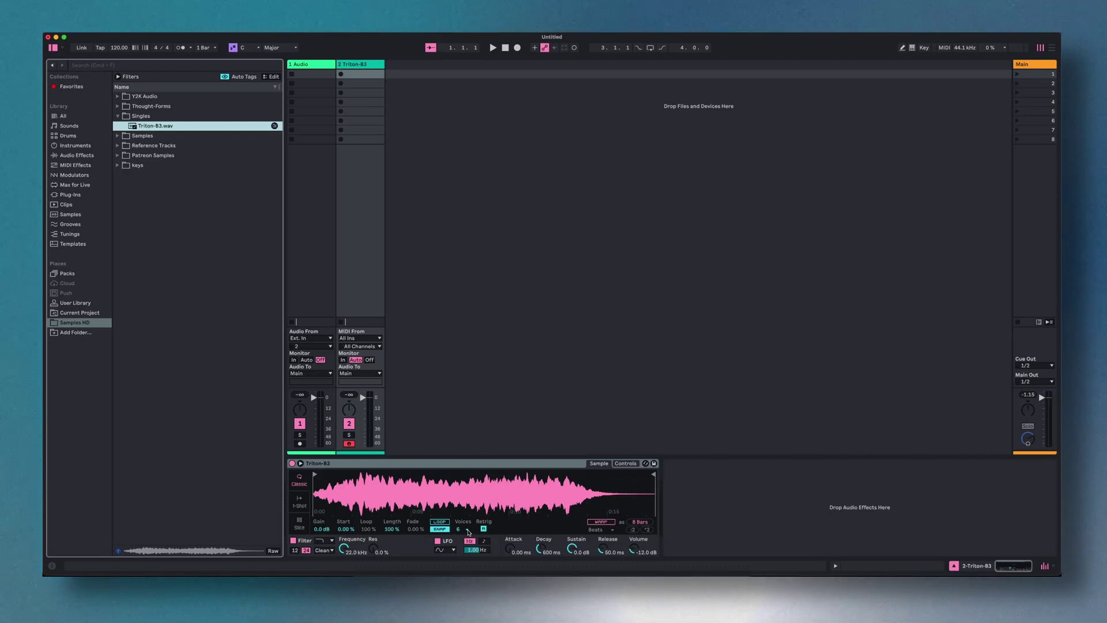
key("a")
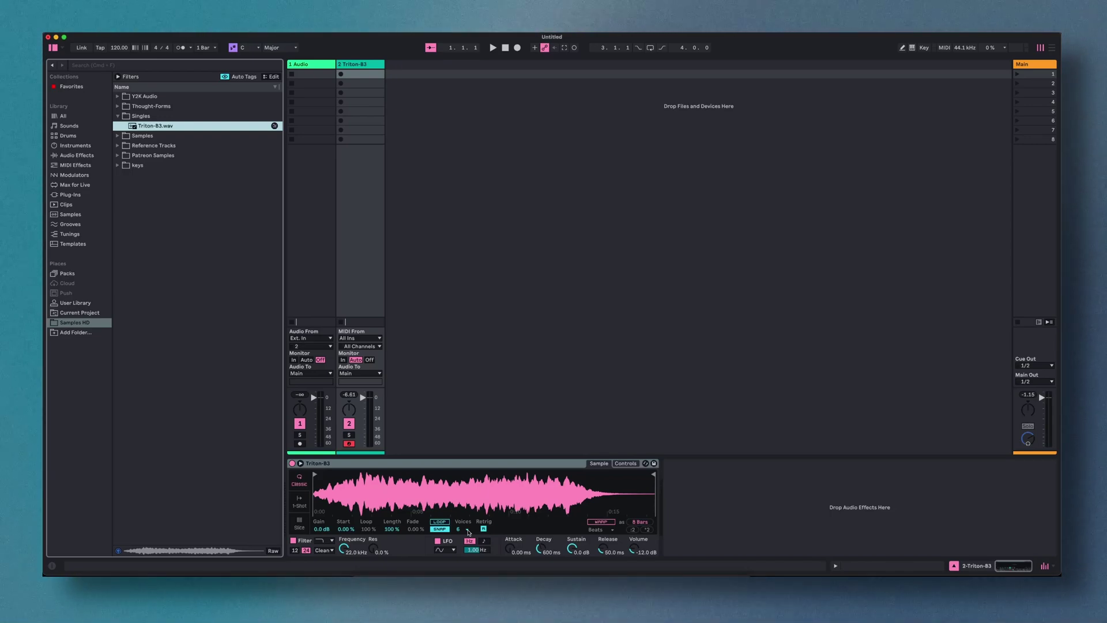
key("a")
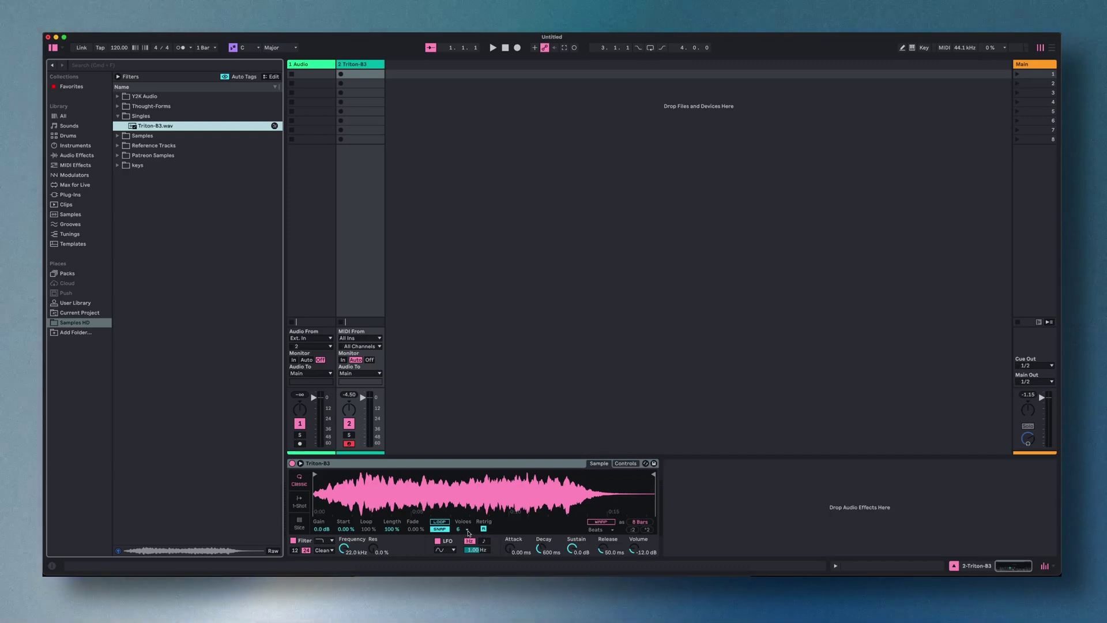
Step: Set Simpler's Voices to 32
left_click(467, 531)
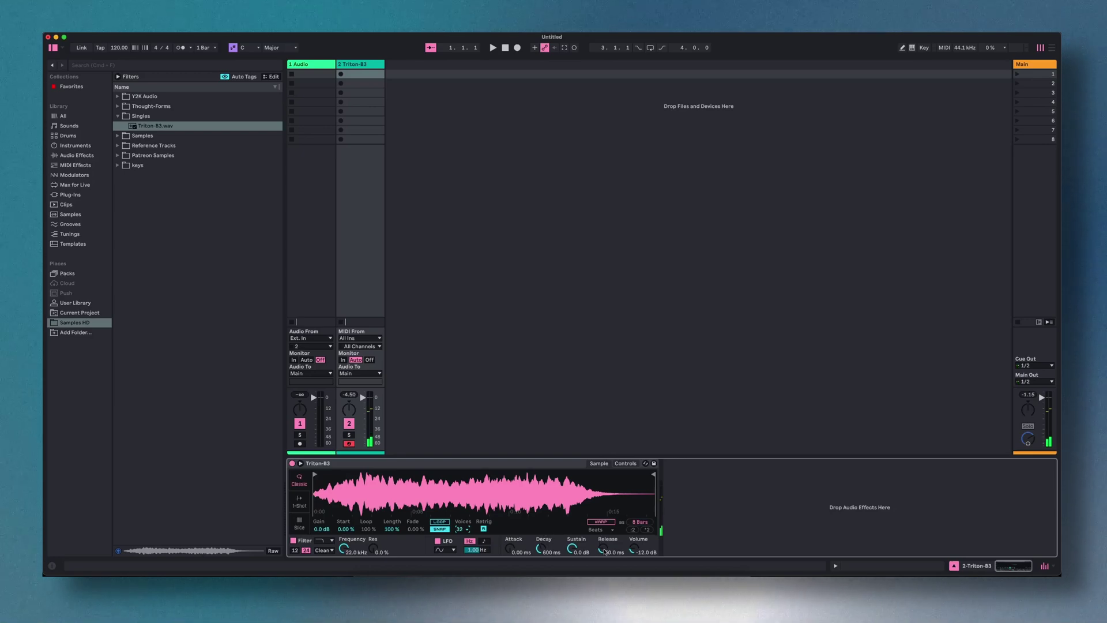
Step: Set Simpler's Release knob to about 4.55 s
left_click_drag(602, 548, 603, 490)
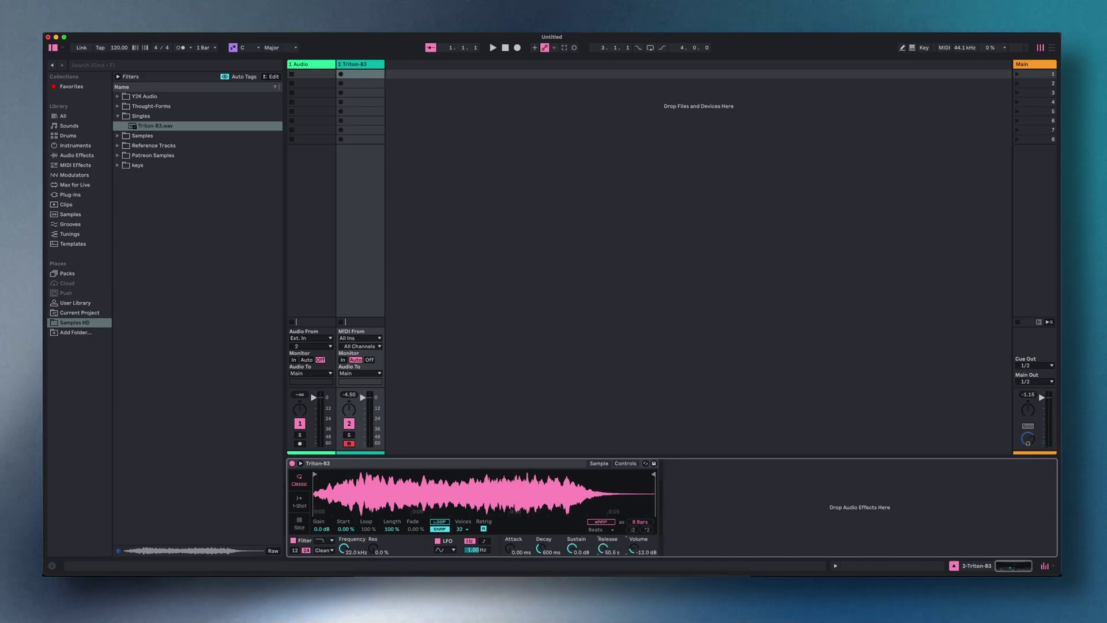
left_click_drag(603, 549, 603, 588)
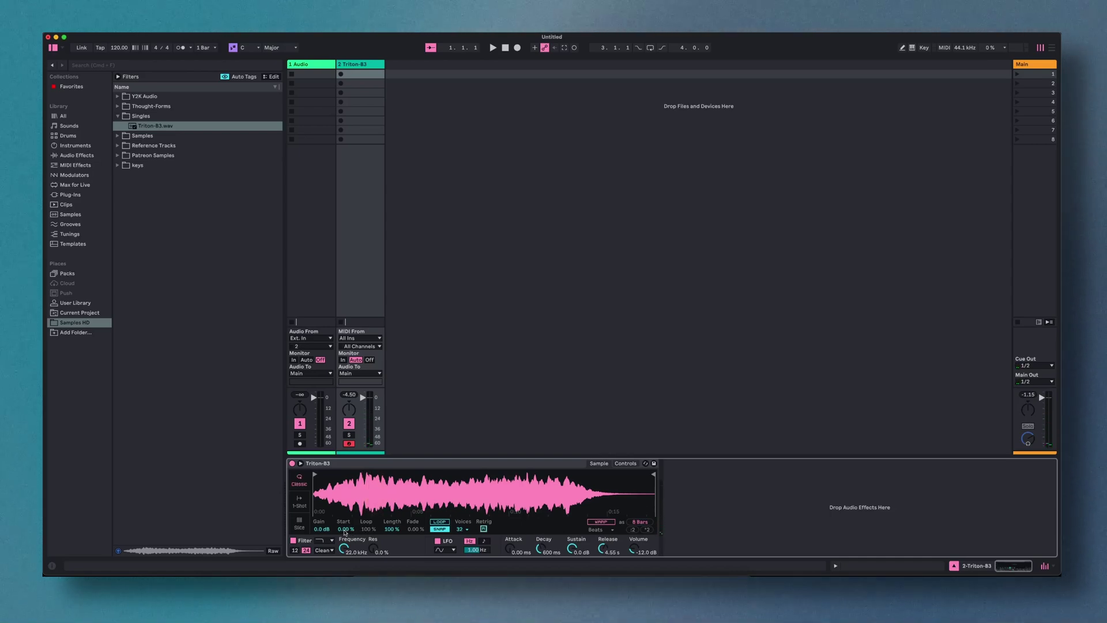
Step: Enable Simpler's LOOP with Loop at 55.5 % and Fade at 7.81 %
left_click(440, 522)
mouse_move(369, 529)
left_mouse_down()
mouse_move(369, 542)
mouse_move(392, 553)
mouse_move(367, 530)
left_mouse_up()
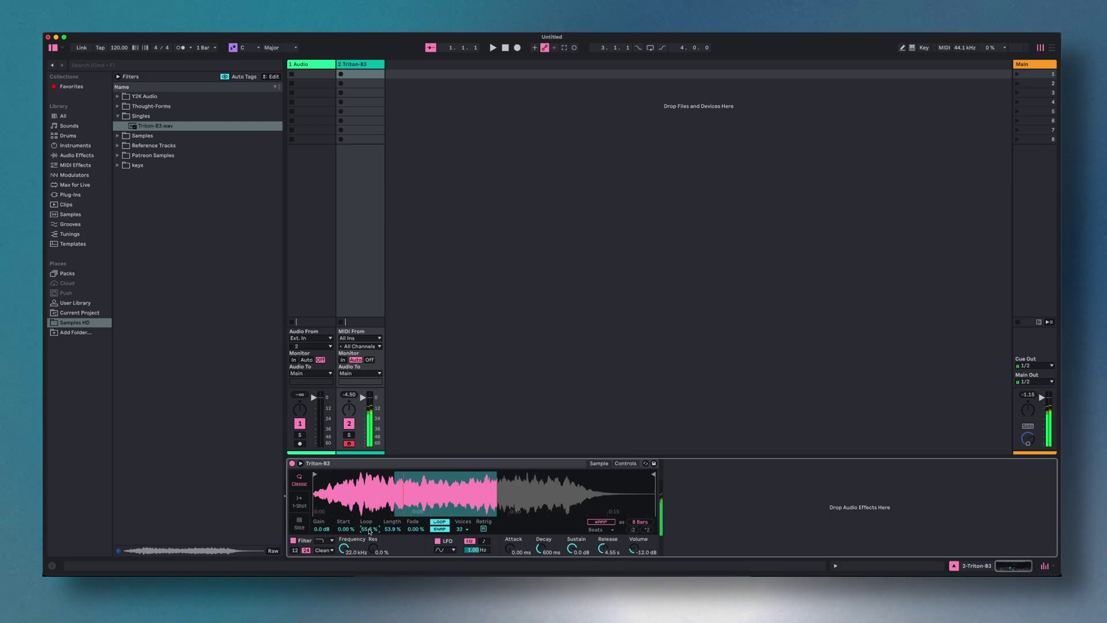
left_click_drag(408, 532, 410, 519)
Step: Insert the Minor 9 Chord preset from MIDI Effects before Simpler on the Triton-B3 track
left_click(74, 165)
double_click(193, 343)
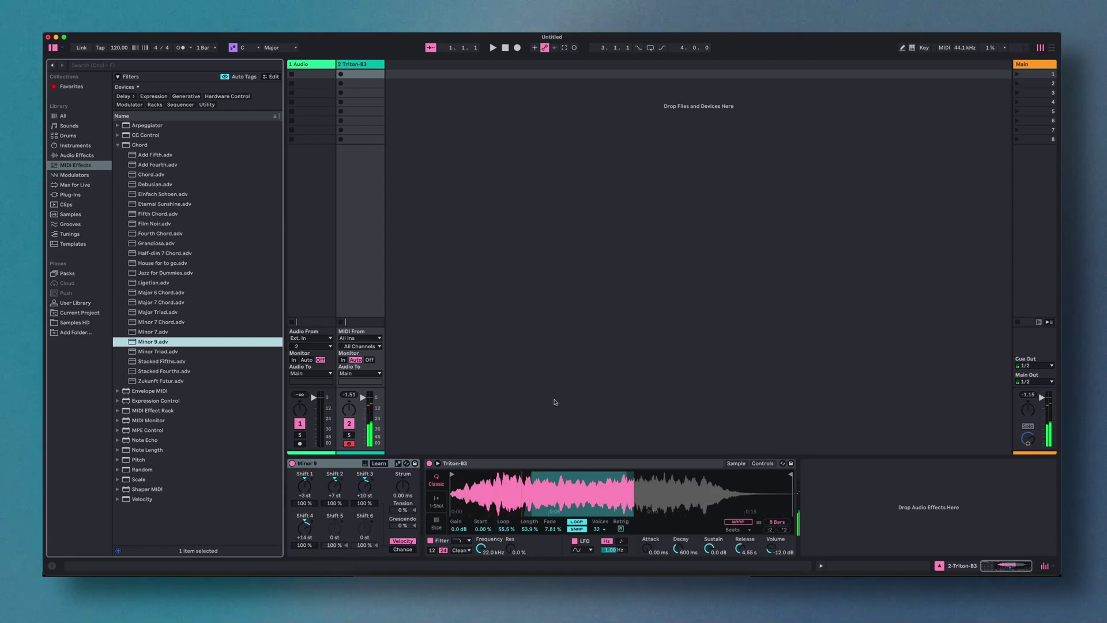
Step: Swap Simpler for Sampler and load Triton-B3.wav from Samples HD into it
left_click(77, 156)
left_click(75, 145)
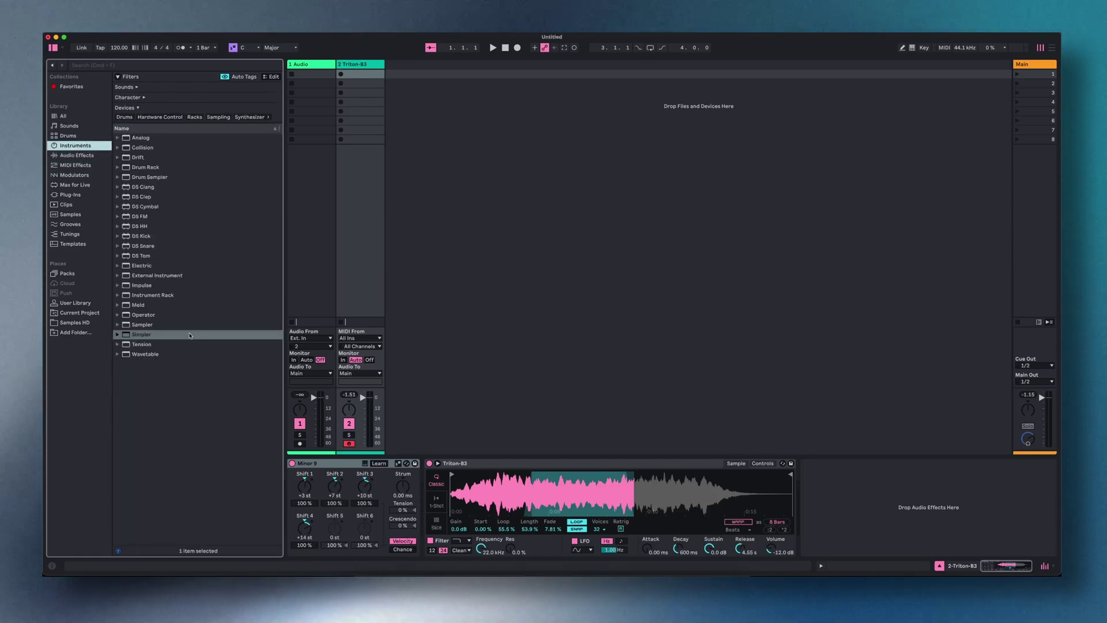
double_click(173, 325)
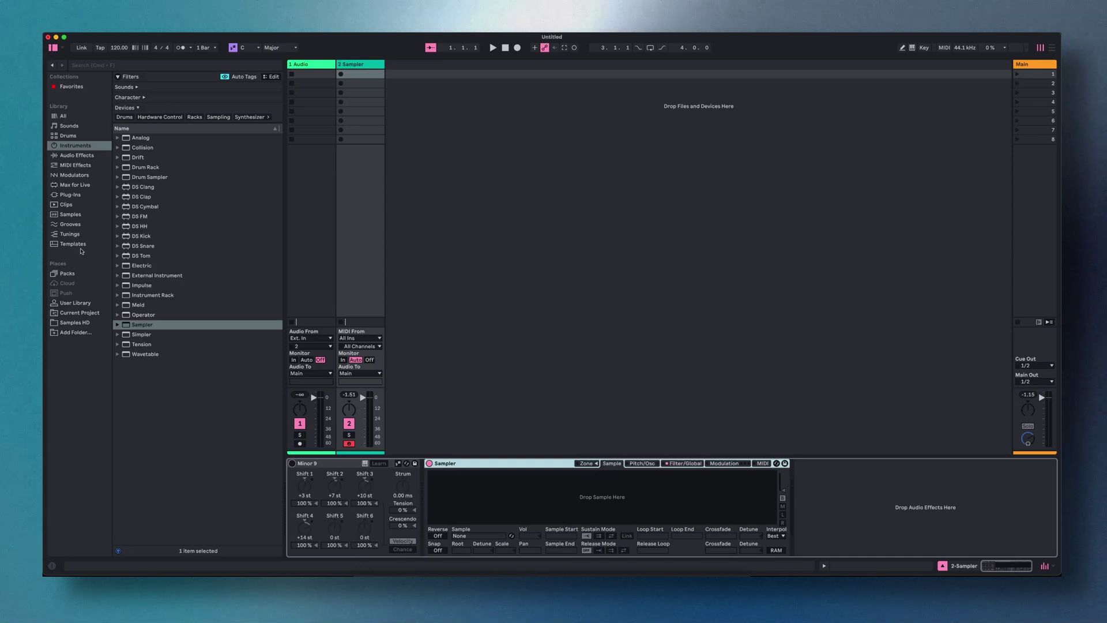
left_click(75, 323)
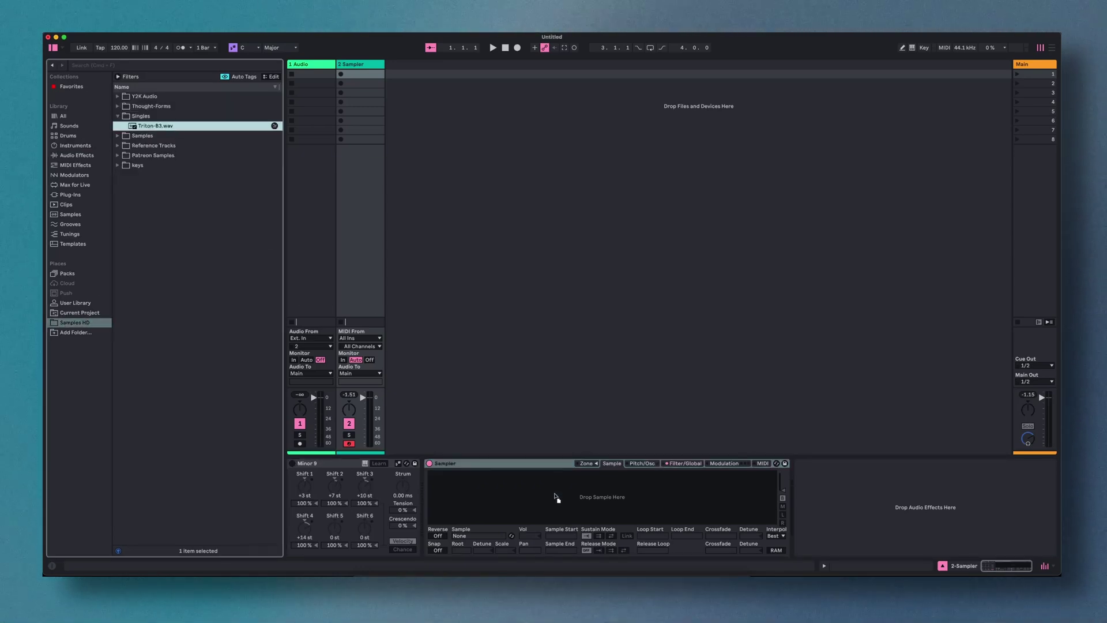
left_click_drag(557, 498, 555, 497)
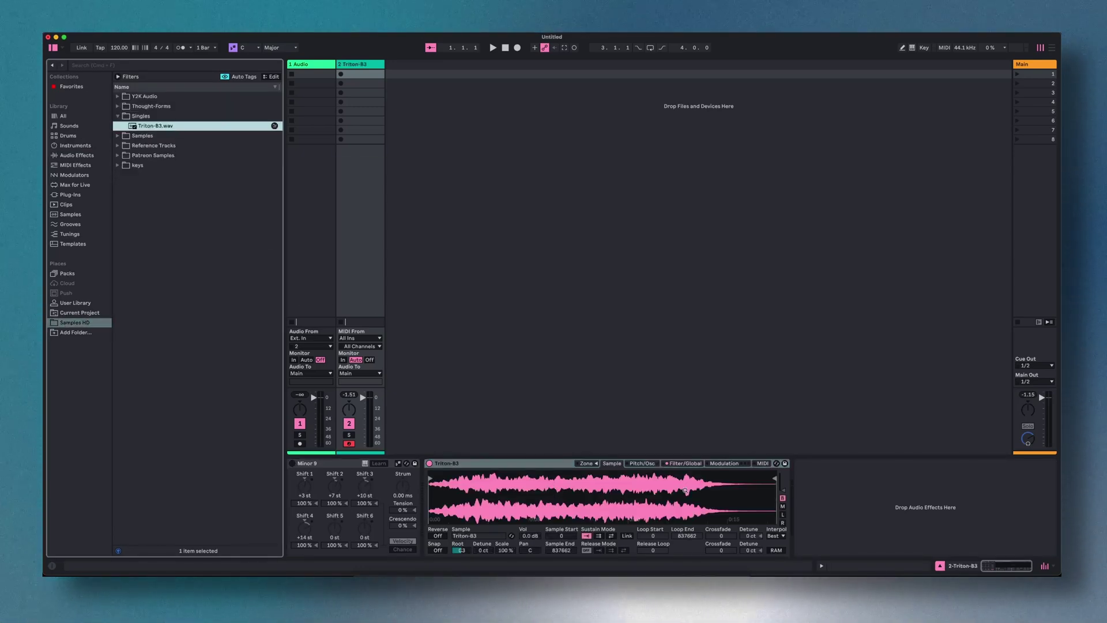
left_click(685, 463)
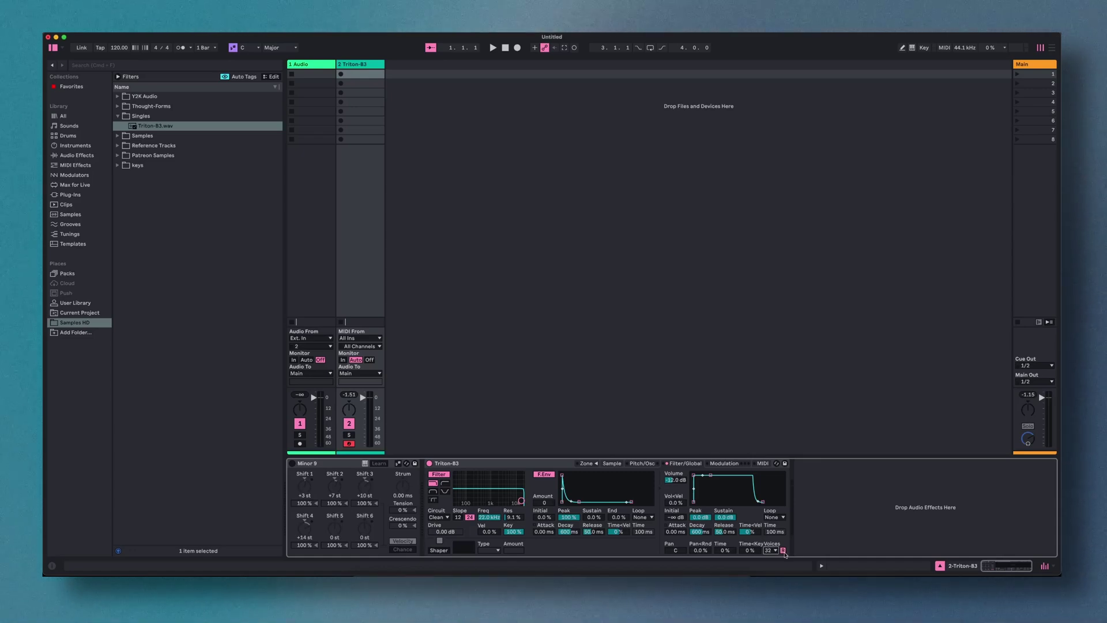
Step: Lengthen the Release of Sampler's volume envelope on the Filter/Global page
left_click(611, 465)
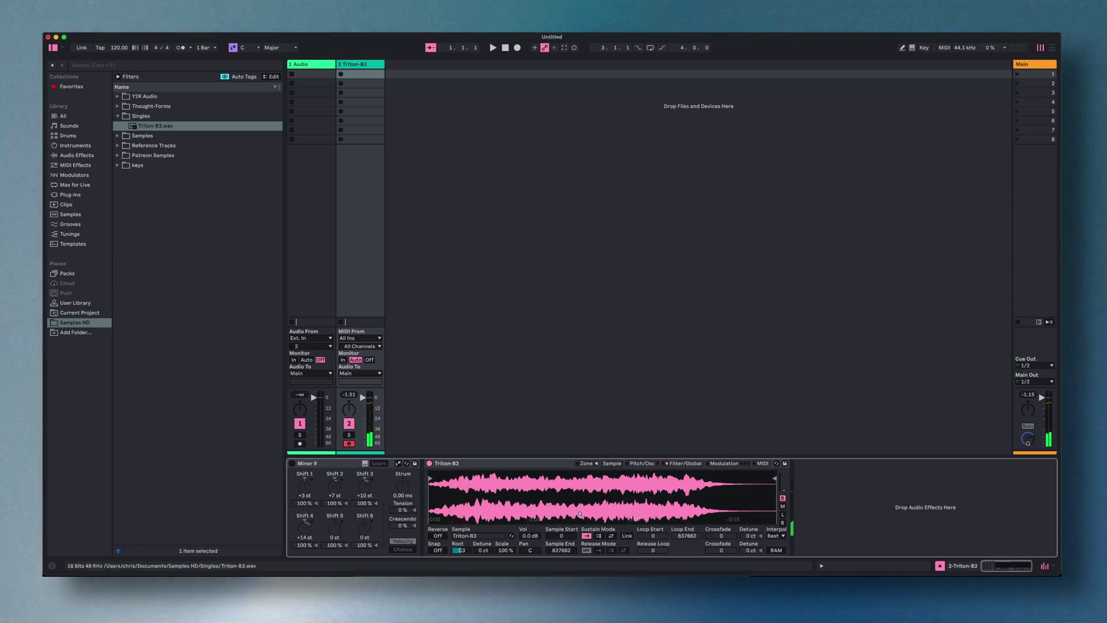
left_click(692, 465)
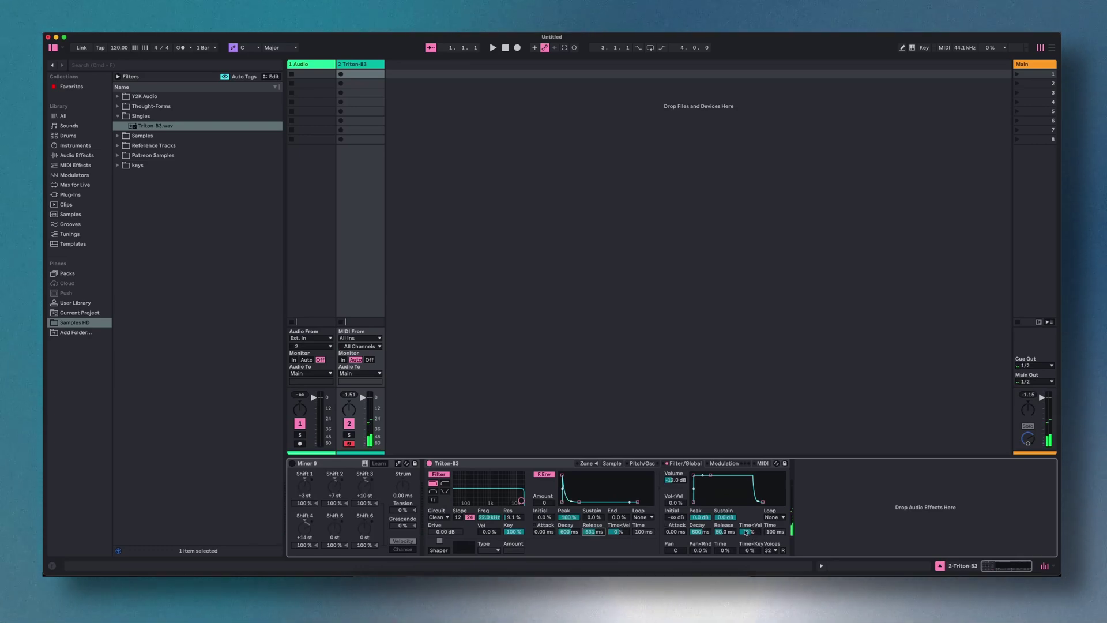
left_click_drag(725, 532, 725, 473)
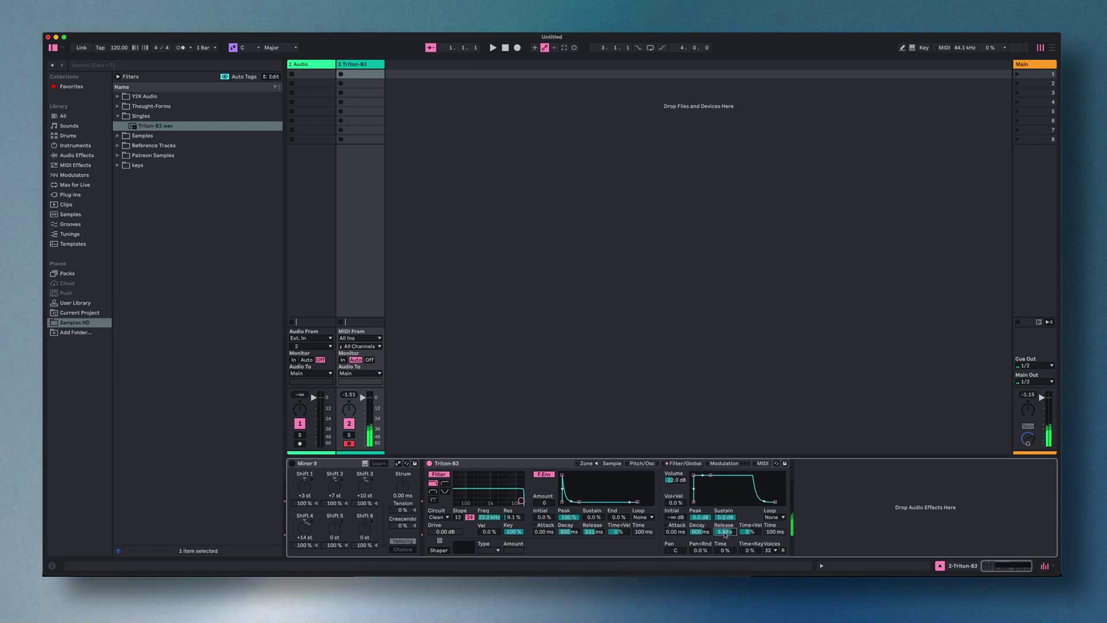
left_click(613, 464)
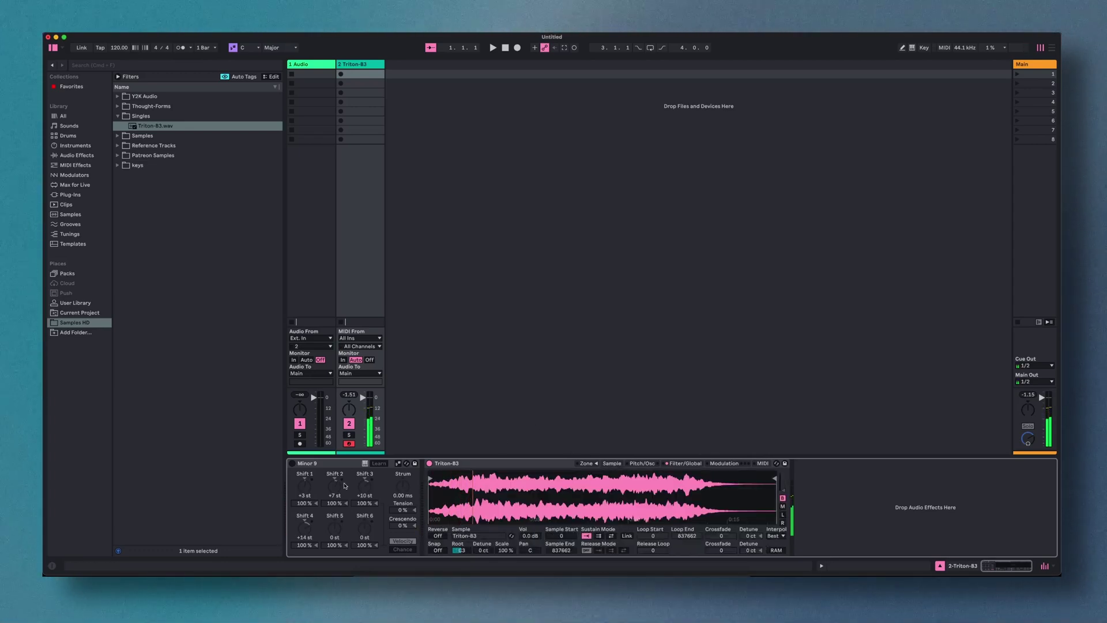
Step: Bypass Minor 9, then forward-loop Sampler from 133180 to 307433 with a 12440 crossfade
left_click(291, 463)
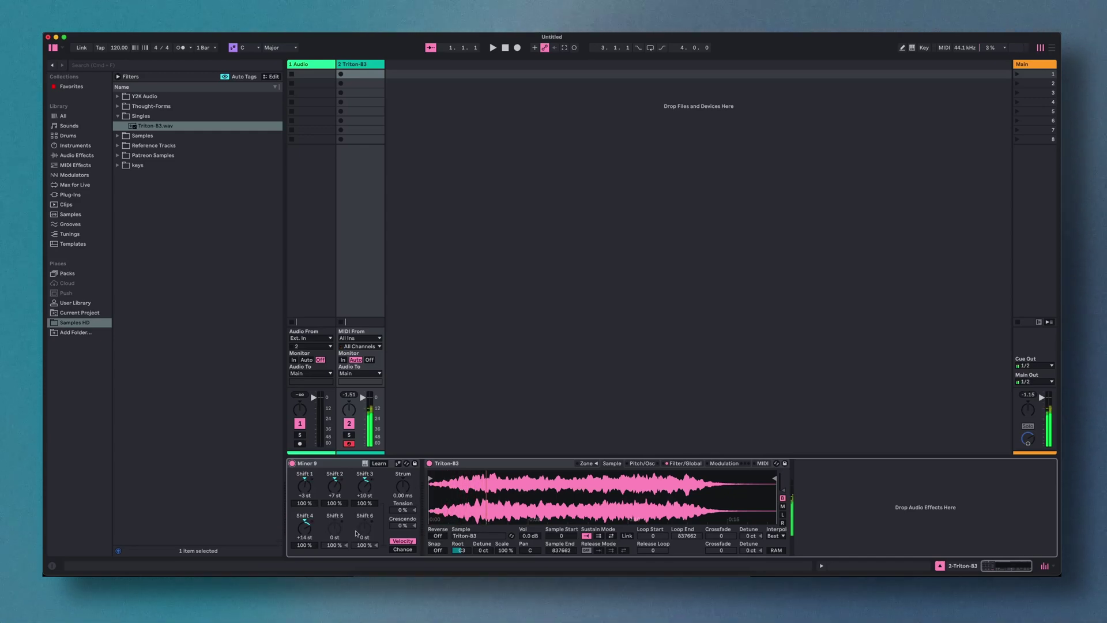
left_click(292, 463)
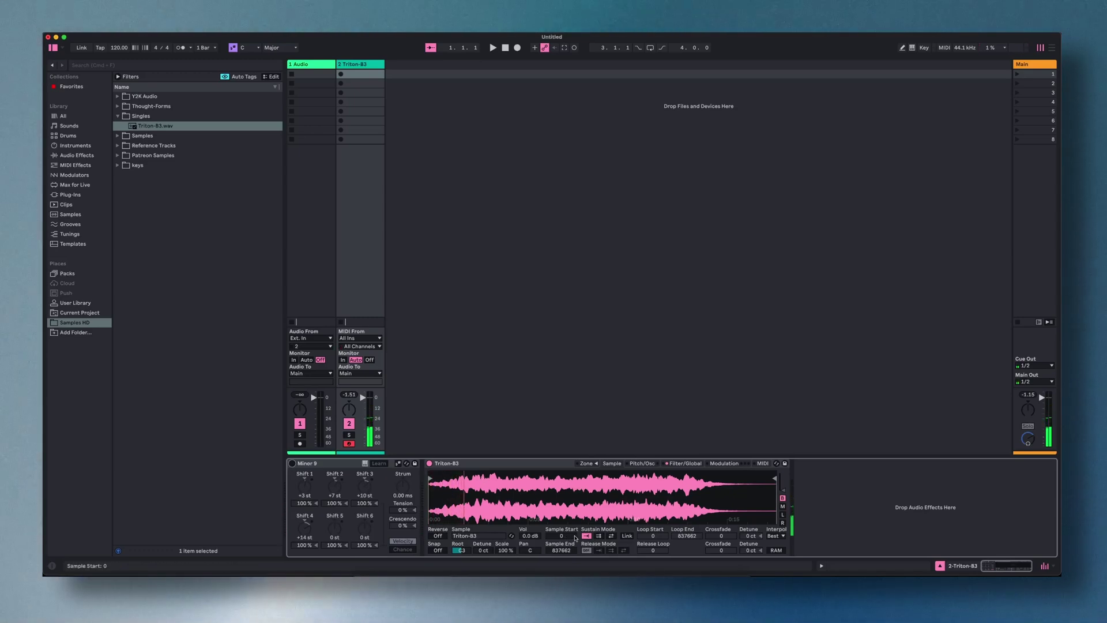
left_click(598, 535)
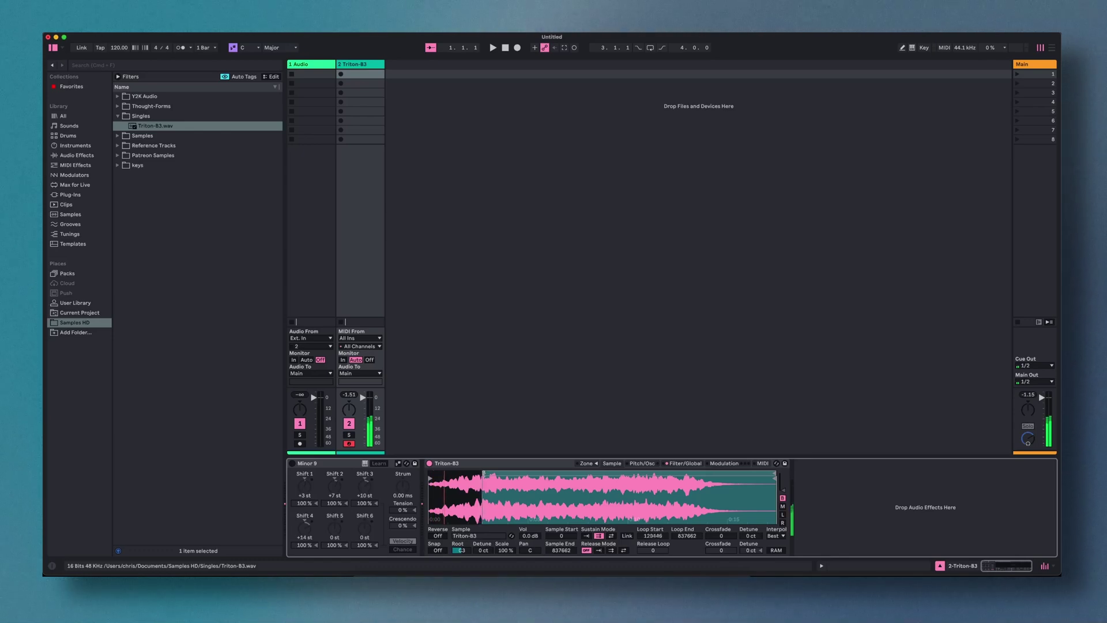
left_click_drag(774, 474, 555, 474)
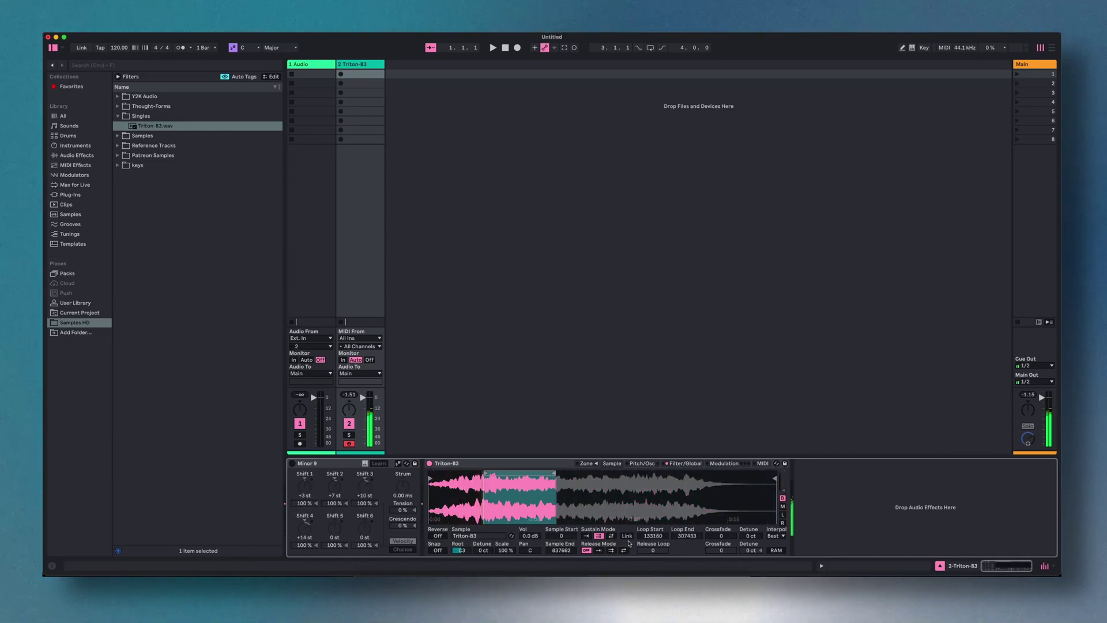
left_click_drag(720, 536, 721, 514)
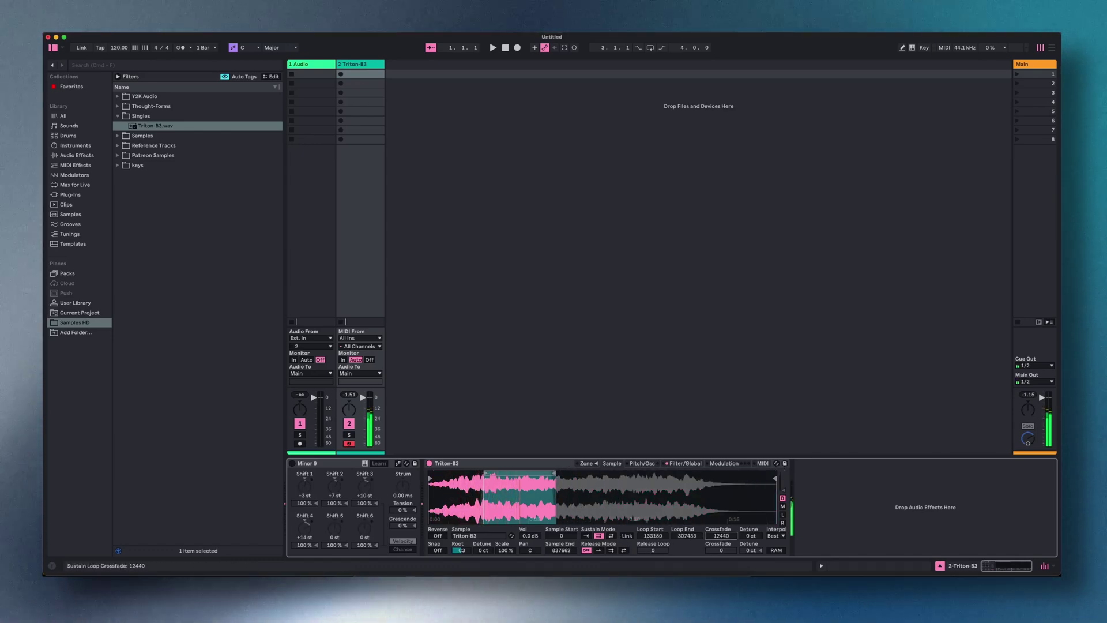
Step: Re-enable the Minor 9 chord, then review Sampler's Pitch/Osc, Filter/Global and Sample pages
left_click(293, 464)
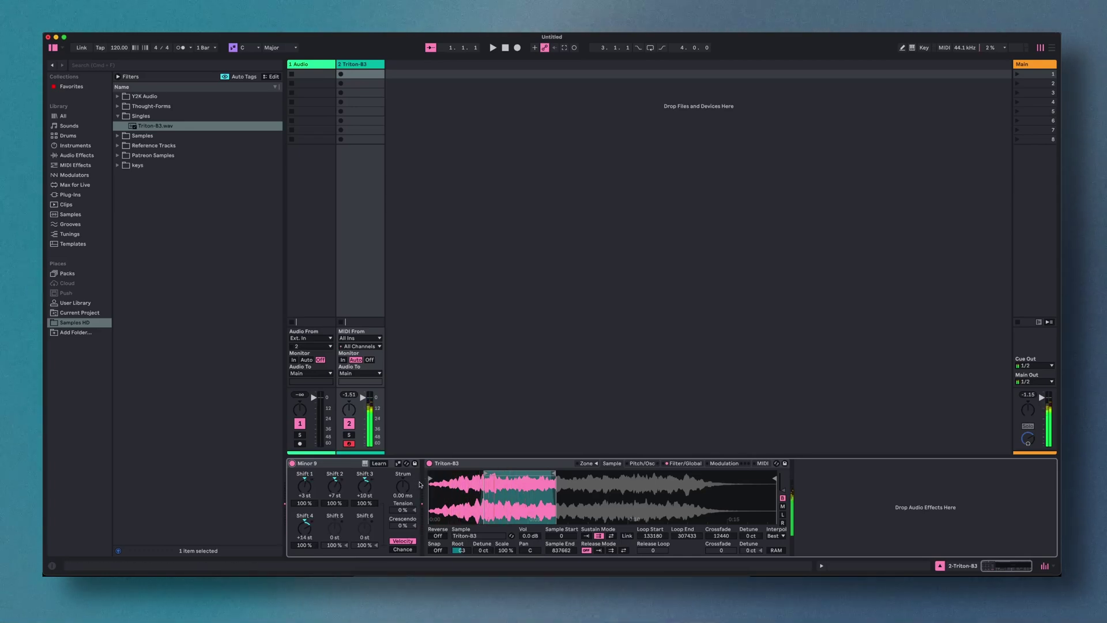
left_click(642, 464)
left_click(685, 463)
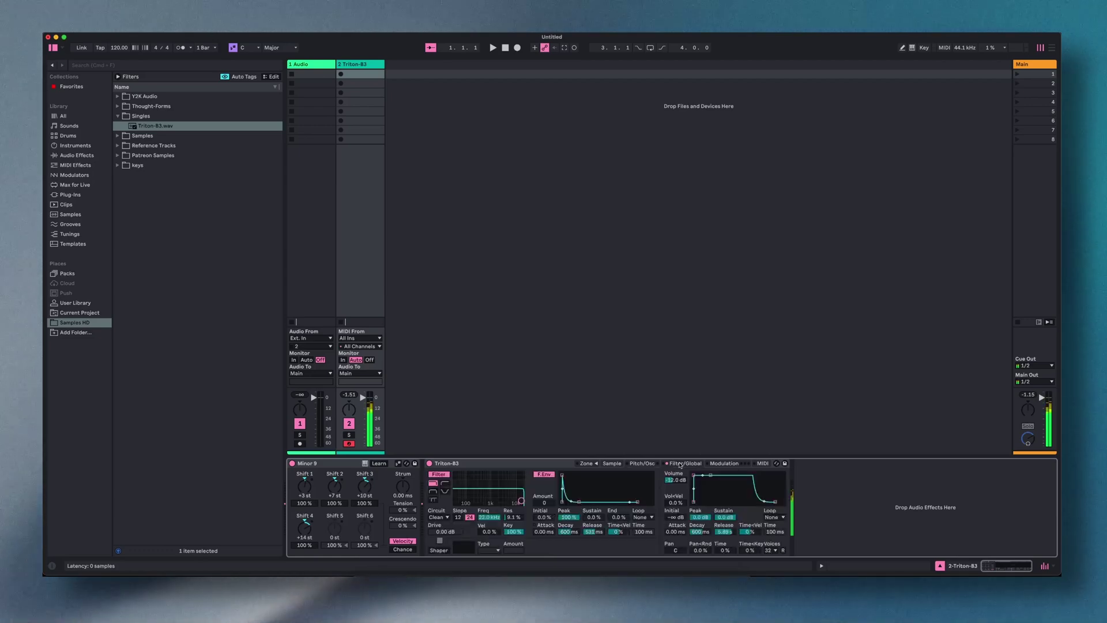
left_click(614, 464)
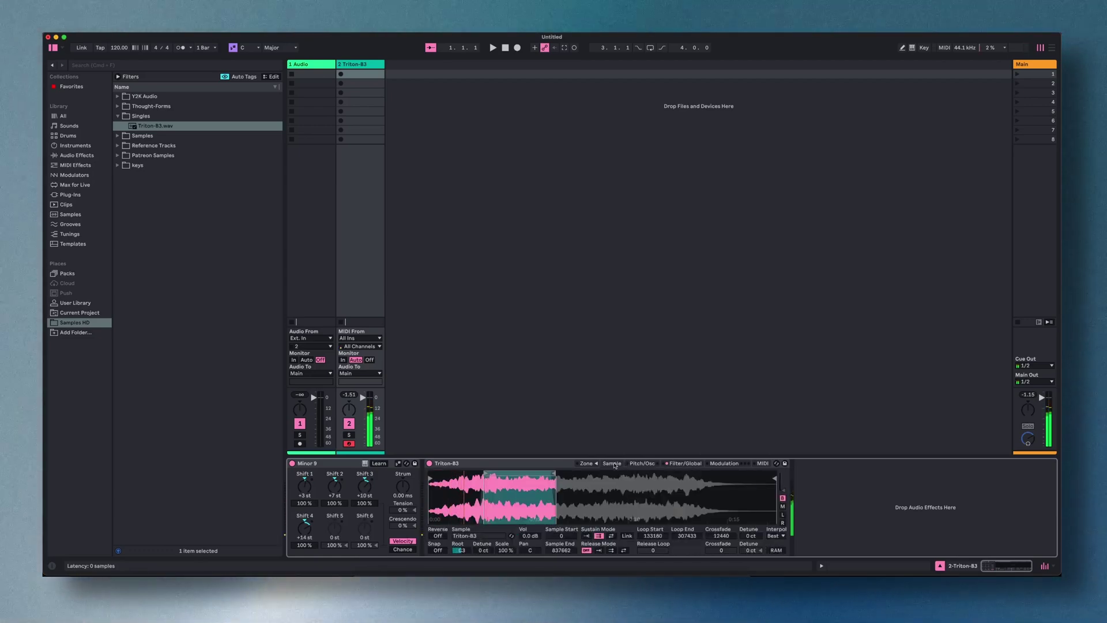